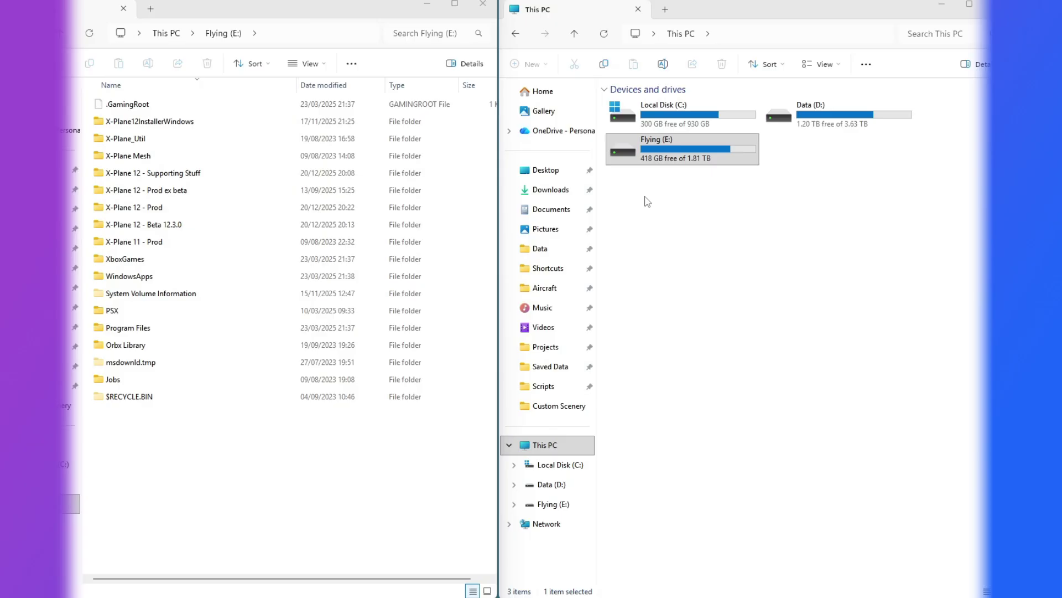
Step: On the Flying (E:) drive, add an empty folder named 'X-Plane 12 - Beta' with Ctrl+Shift+N
{"action": "left_click", "coordinate": [741, 160]}
{"action": "left_click", "coordinate": [122, 211]}
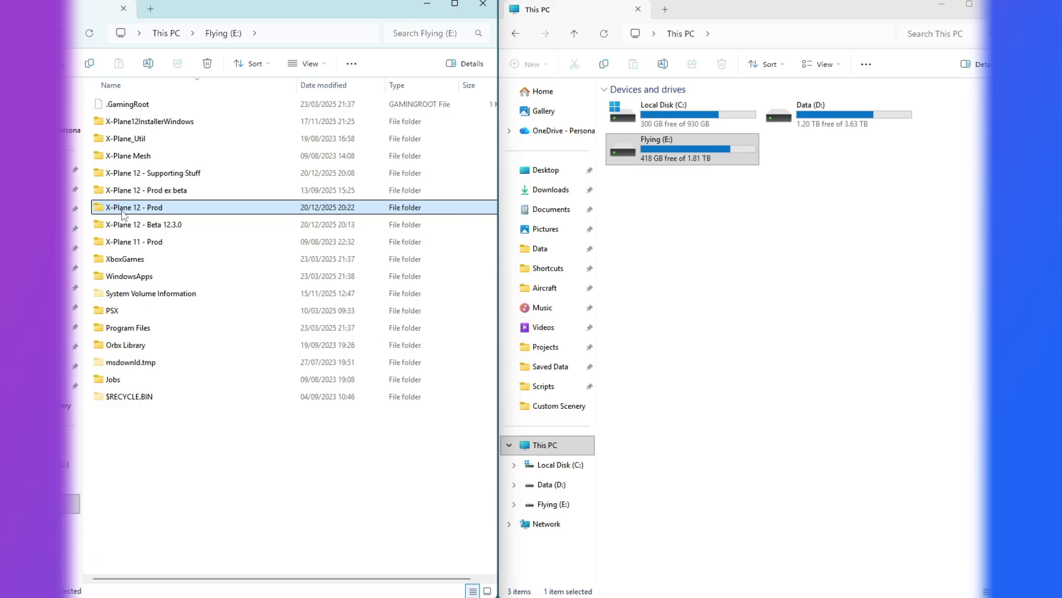
{"action": "mouse_move", "coordinate": [123, 213]}
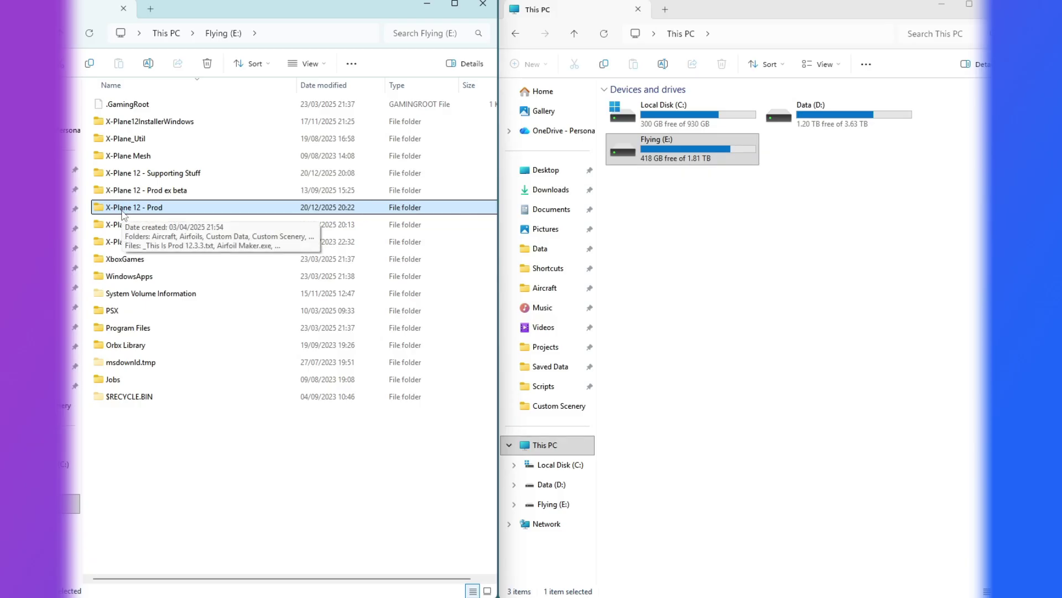
{"action": "key", "text": "ctrl+shift+n"}
{"action": "type", "text": "X-Pl"}
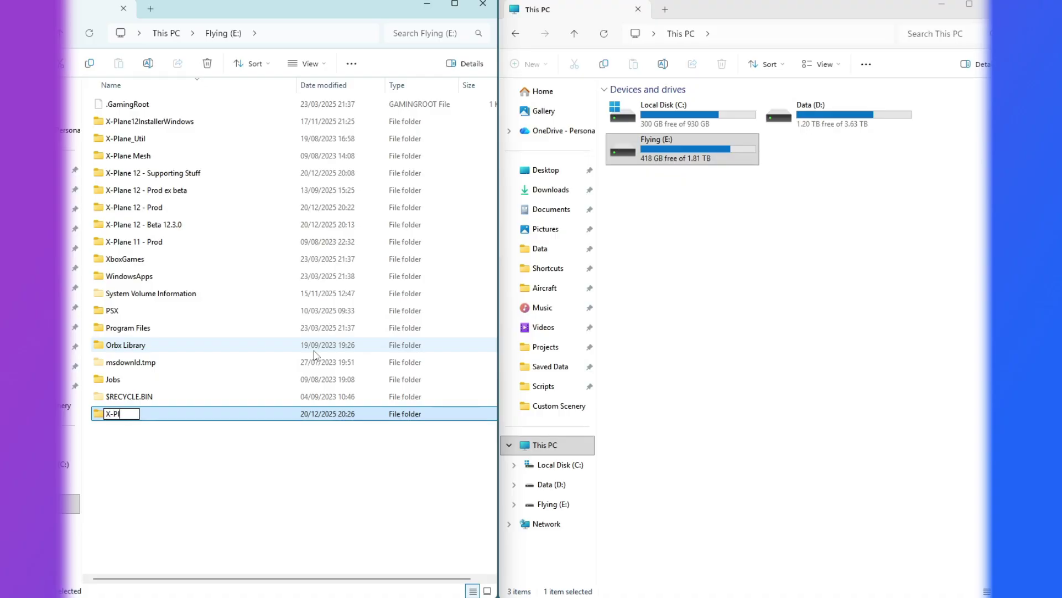
{"action": "type", "text": "ane 12 "}
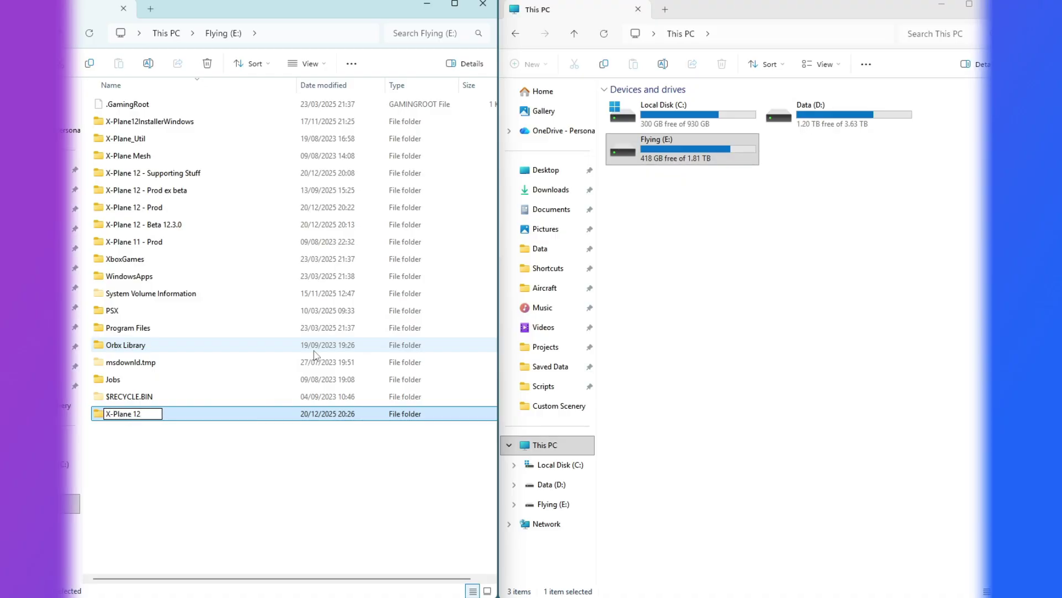
{"action": "type", "text": "- Beta"}
{"action": "key", "text": "Return"}
{"action": "key", "text": "alt+Tab"}
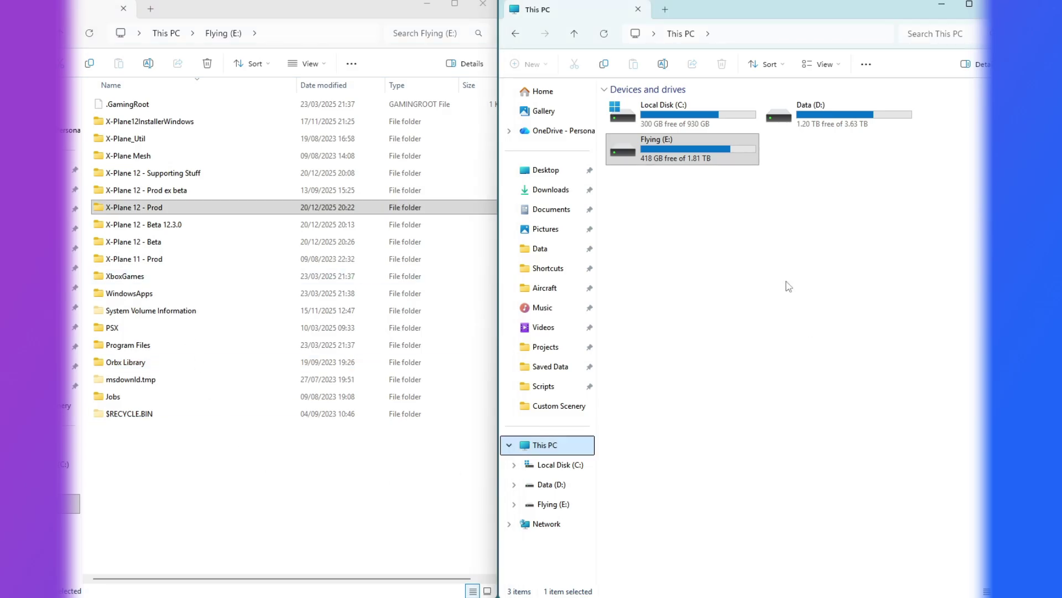
Step: Open the empty X-Plane 12 - Beta folder in one window and X-Plane 12 - Prod in the other
{"action": "double_click", "coordinate": [689, 156]}
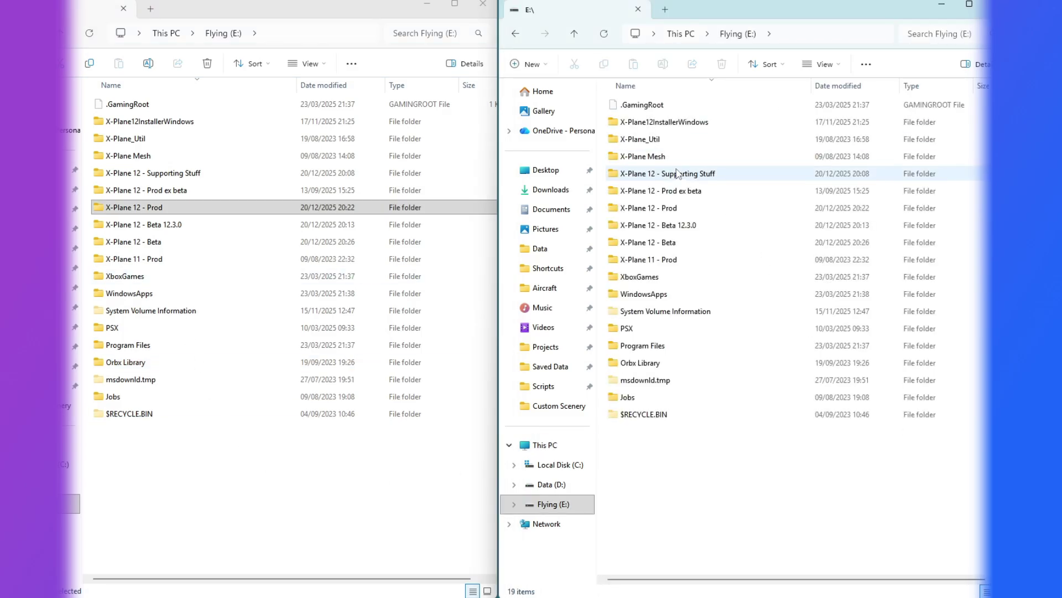
{"action": "double_click", "coordinate": [670, 242]}
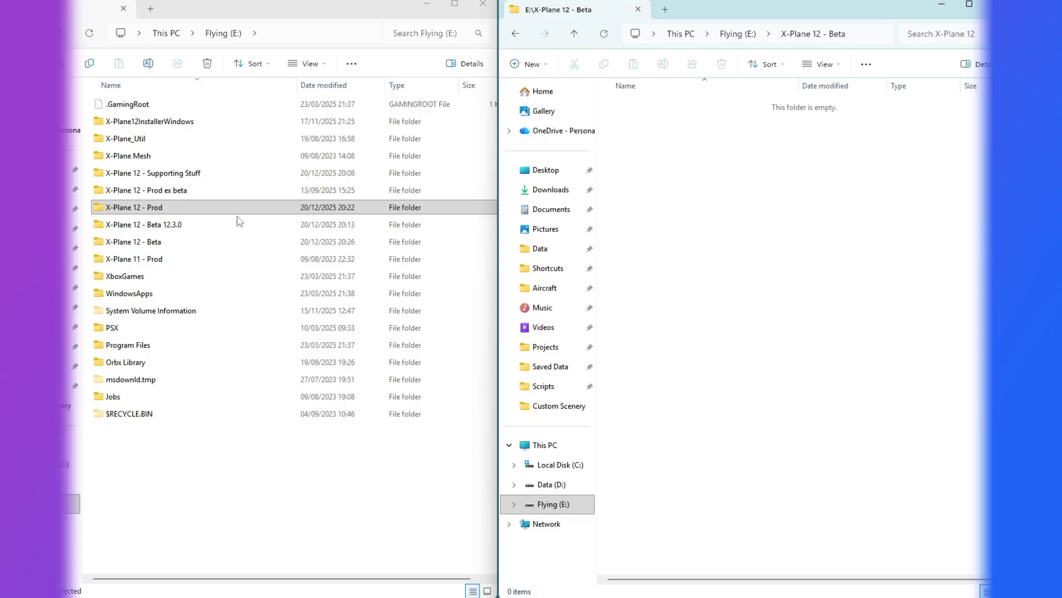
{"action": "double_click", "coordinate": [178, 214]}
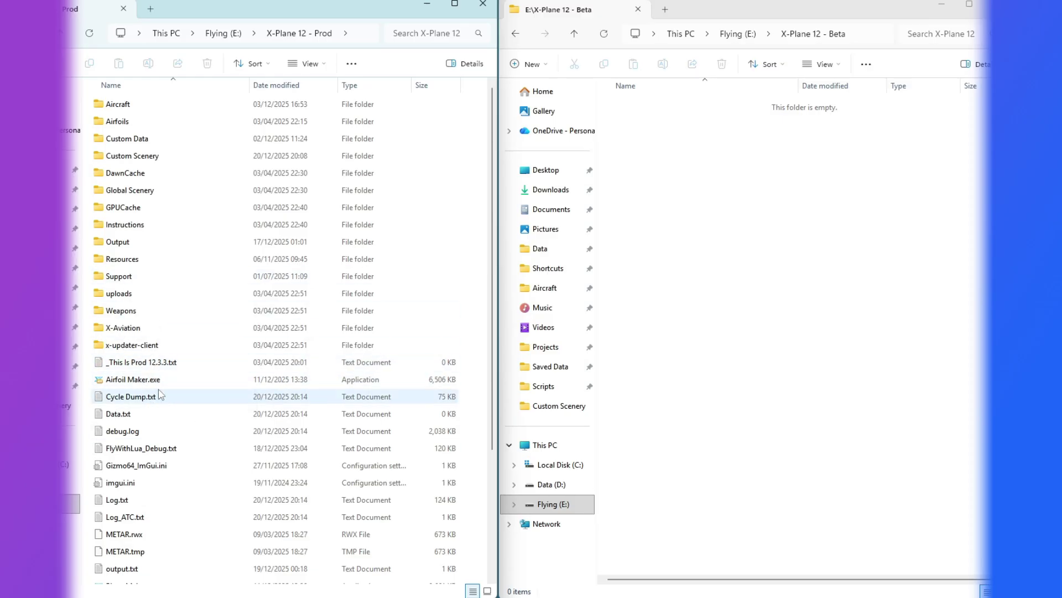
Step: Copy all 38 items from X-Plane 12 - Prod into X-Plane 12 - Beta
{"action": "left_click", "coordinate": [135, 294]}
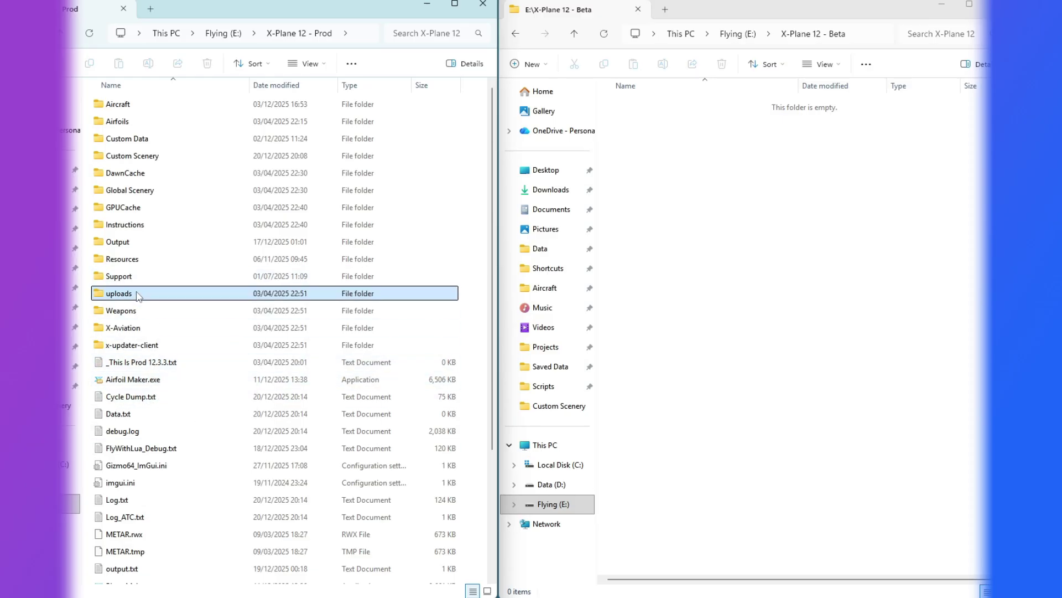
{"action": "key", "text": "ctrl+a"}
{"action": "left_click_drag", "start_coordinate": [136, 281], "coordinate": [747, 308]}
{"action": "left_click", "coordinate": [796, 338]}
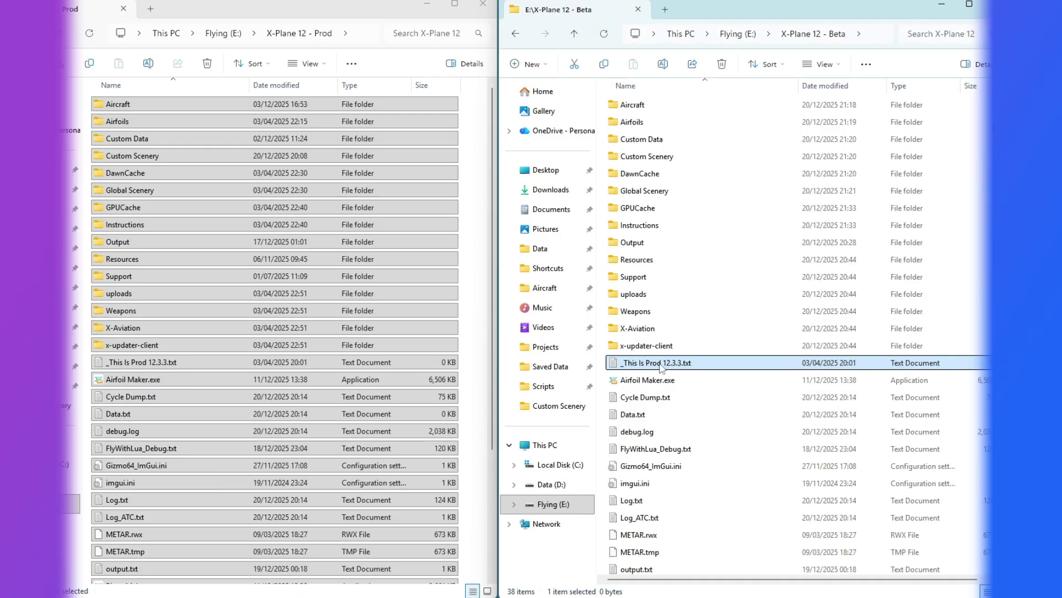
Step: Rename _This Is Prod 12.3.3.txt in the Beta folder to _This Is Beta 12.4.0.txt
{"action": "left_click", "coordinate": [663, 365]}
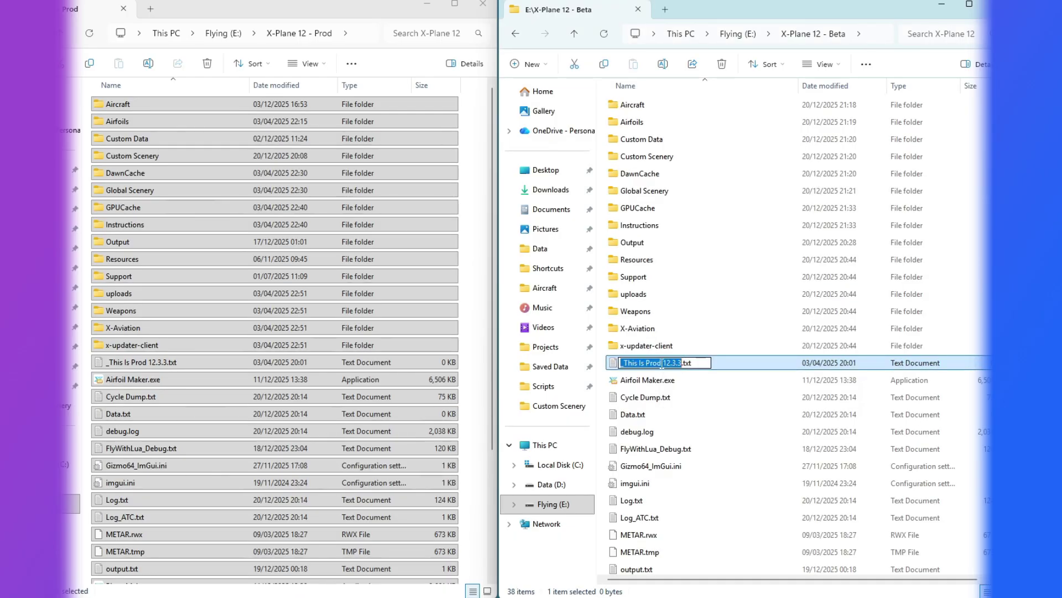
{"action": "left_click", "coordinate": [662, 363]}
{"action": "key", "text": "BackSpace"}
{"action": "key", "text": "BackSpace"}
{"action": "key", "text": "BackSpace"}
{"action": "key", "text": "BackSpace"}
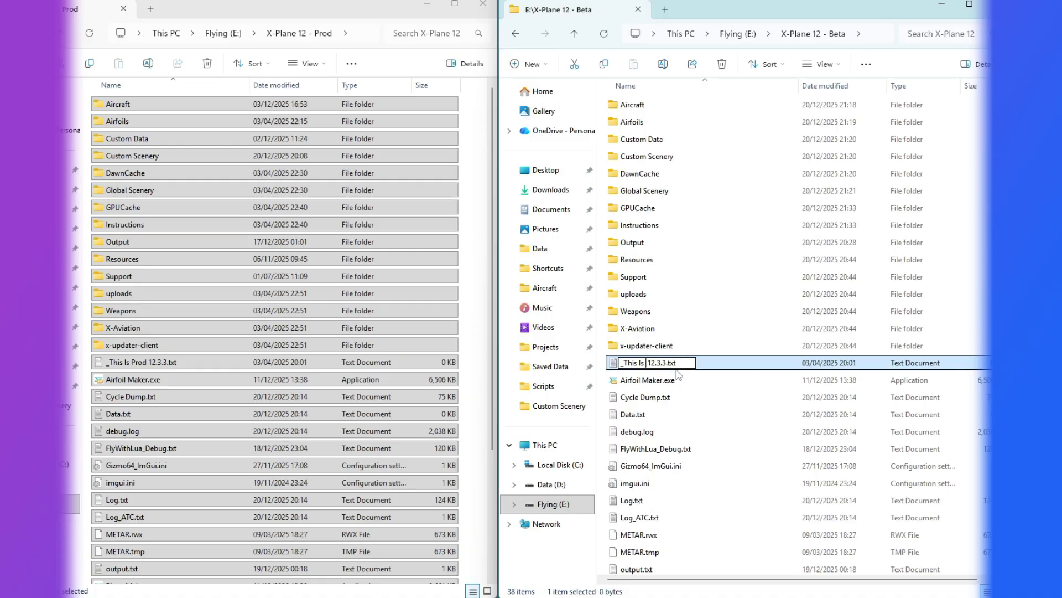
{"action": "type", "text": "Beta"}
{"action": "key", "text": "Right"}
{"action": "key", "text": "Right"}
{"action": "type", "text": "4.0"}
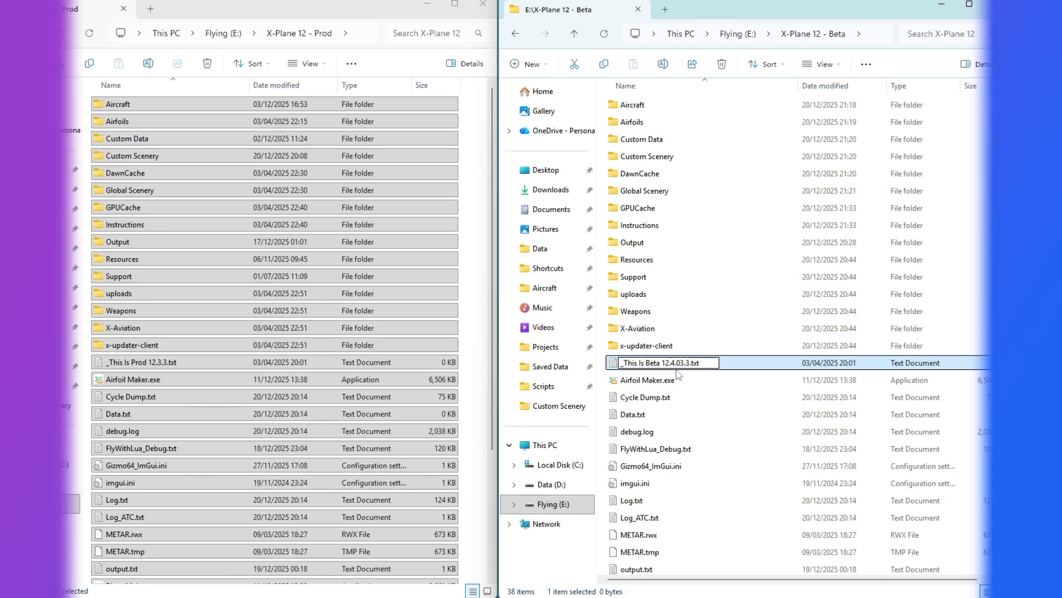
{"action": "key", "text": "Delete"}
{"action": "key", "text": "Delete"}
{"action": "key", "text": "Delete"}
{"action": "key", "text": "Return"}
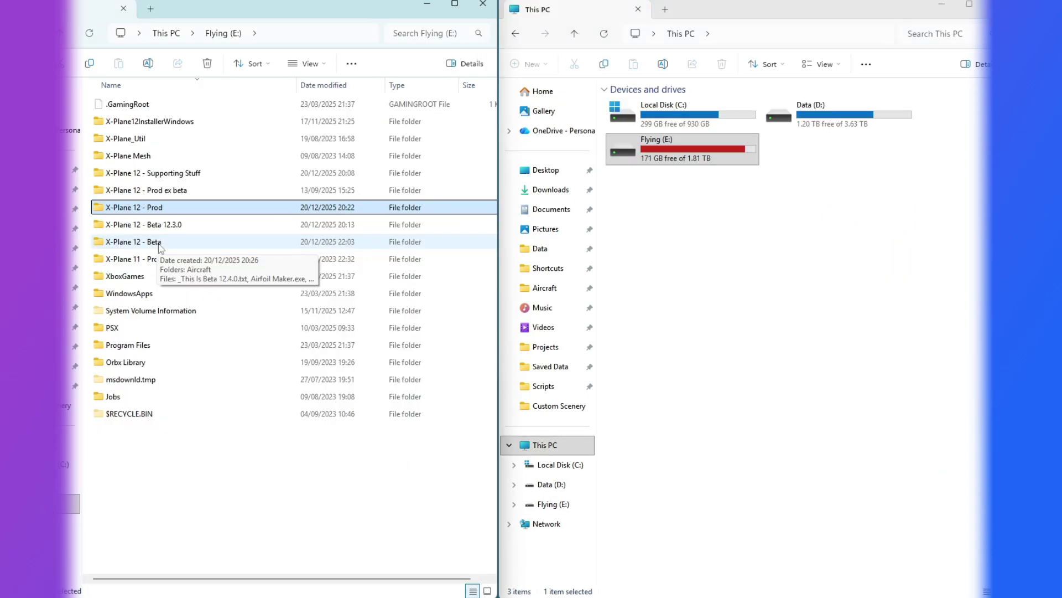
Step: Run X-Plane 12 Installer.exe from the Beta folder and pick the X-Plane 12 - Beta copy to update
{"action": "double_click", "coordinate": [160, 242]}
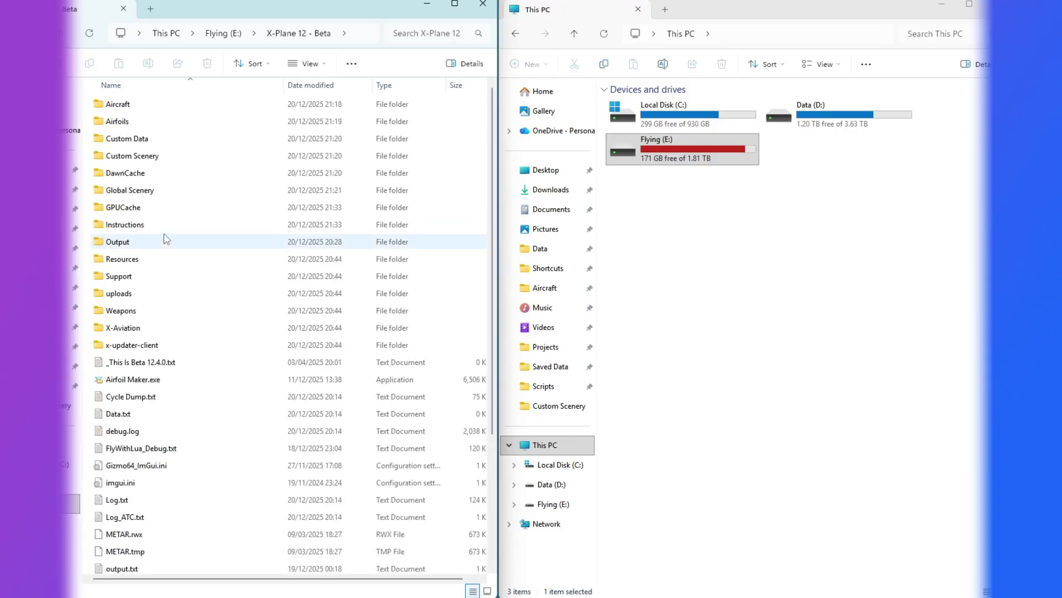
{"action": "scroll", "coordinate": [170, 501], "scroll_direction": "down", "scroll_amount": 3}
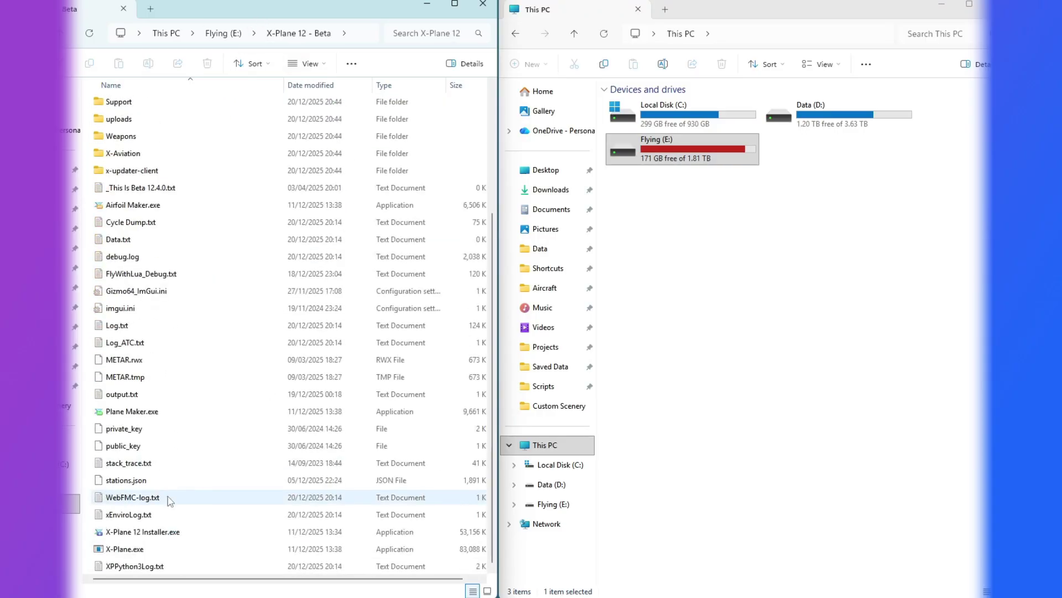
{"action": "double_click", "coordinate": [166, 532]}
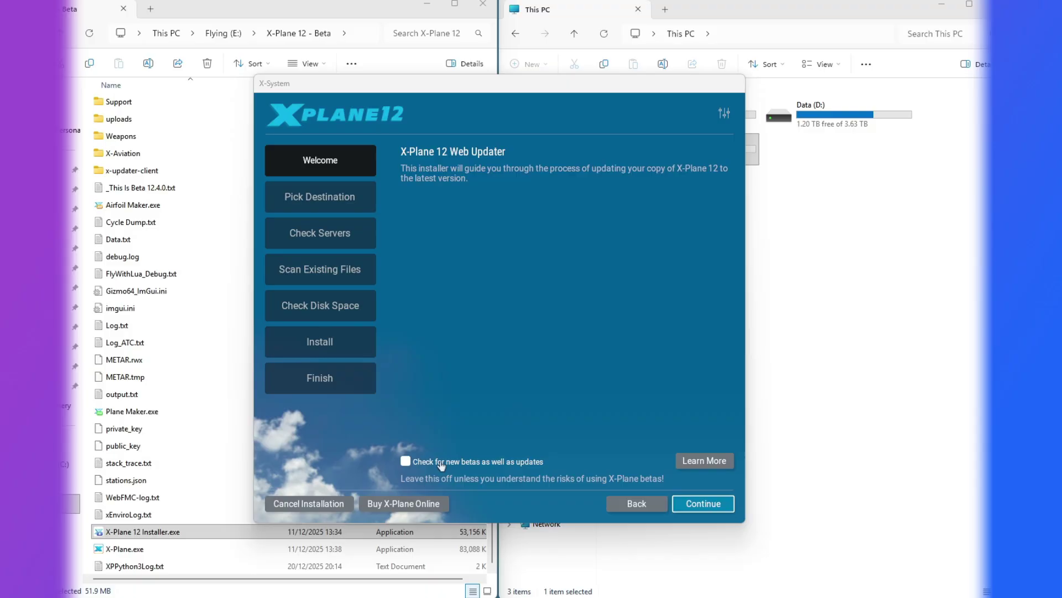
{"action": "left_click", "coordinate": [700, 503]}
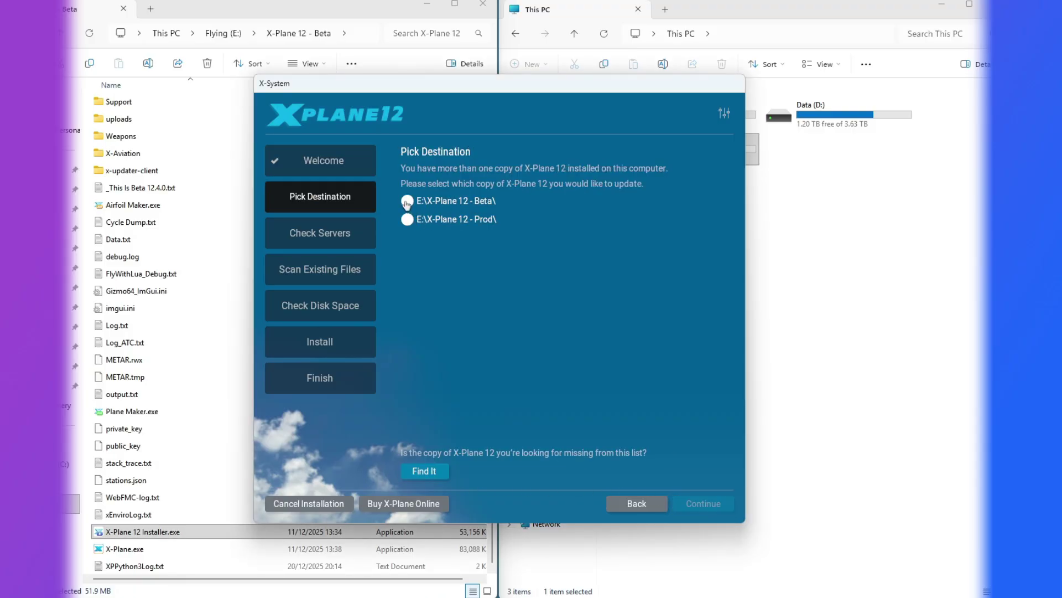
{"action": "left_click", "coordinate": [406, 202]}
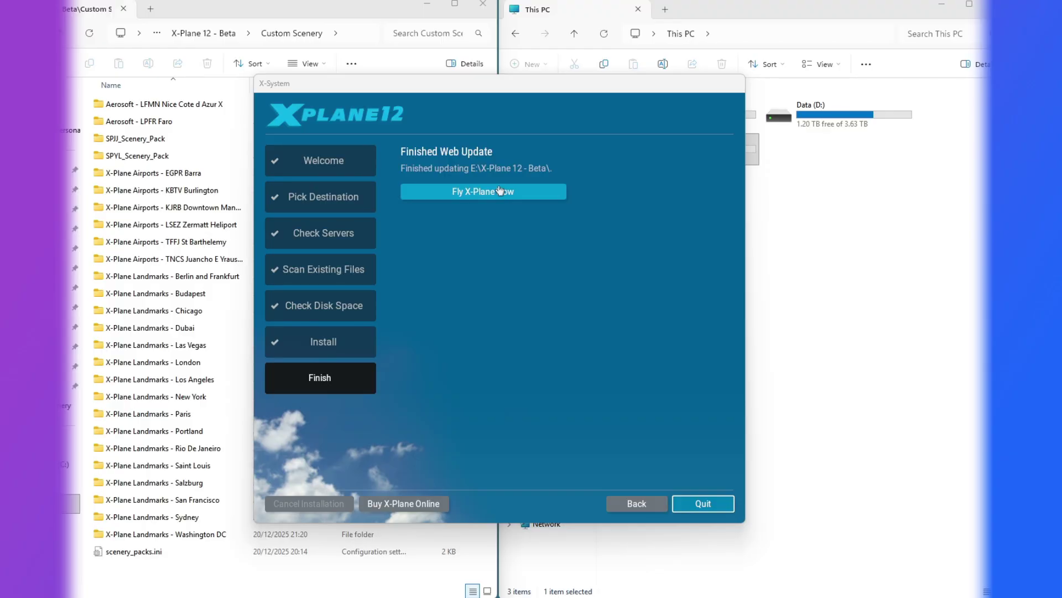
Step: Choose Fly X-Plane Now on the installer's finished web update page
{"action": "left_click", "coordinate": [500, 190]}
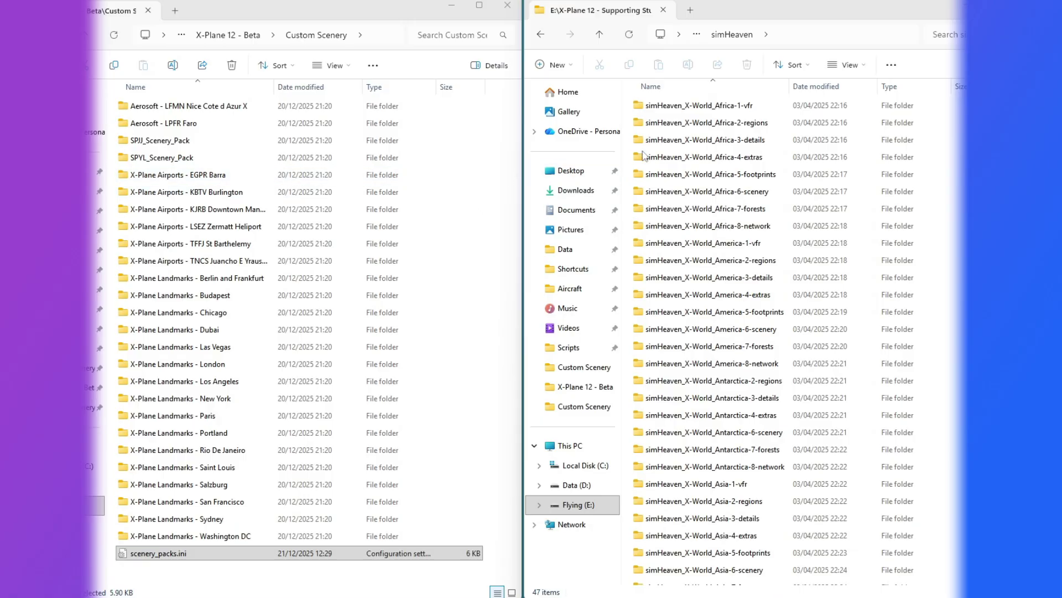
Step: Right-drag all 47 simHeaven folders into Custom Scenery and create shortcuts there
{"action": "left_click", "coordinate": [735, 260]}
{"action": "key", "text": "ctrl+a"}
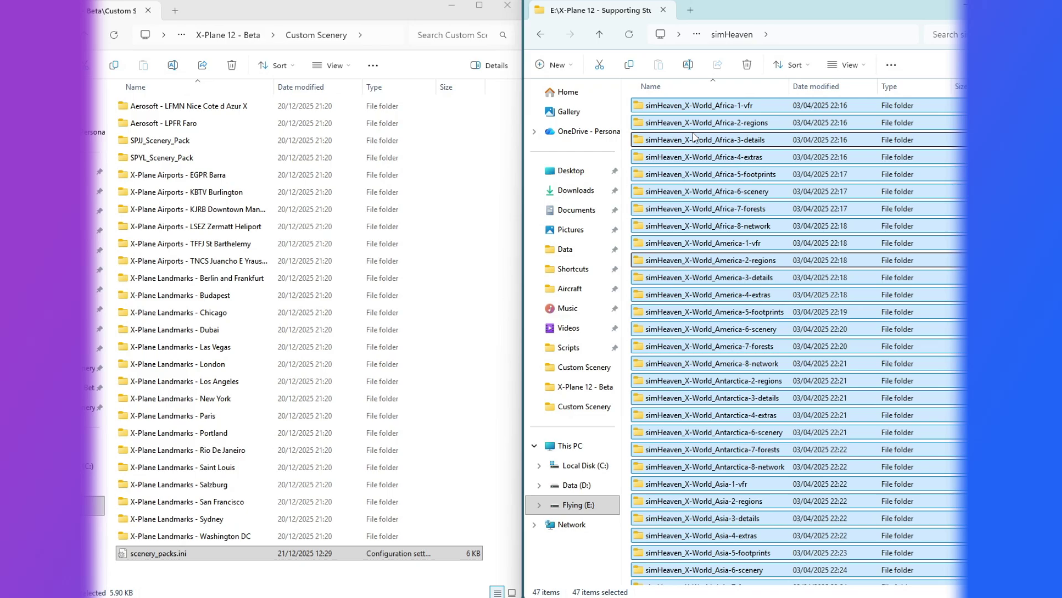
{"action": "left_click_drag", "start_coordinate": [696, 140], "coordinate": [237, 568]}
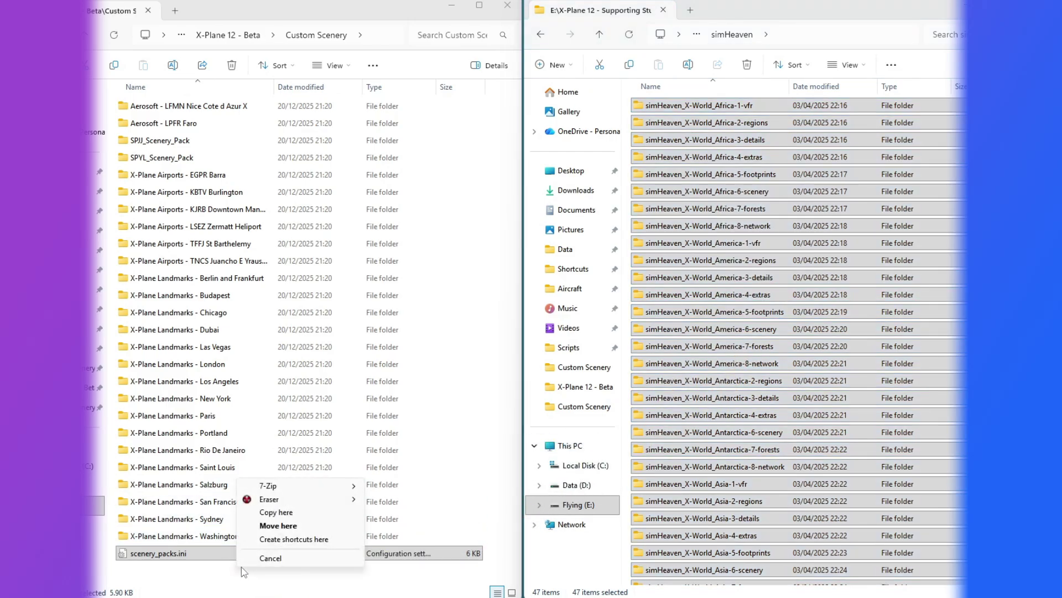
{"action": "left_click", "coordinate": [298, 541]}
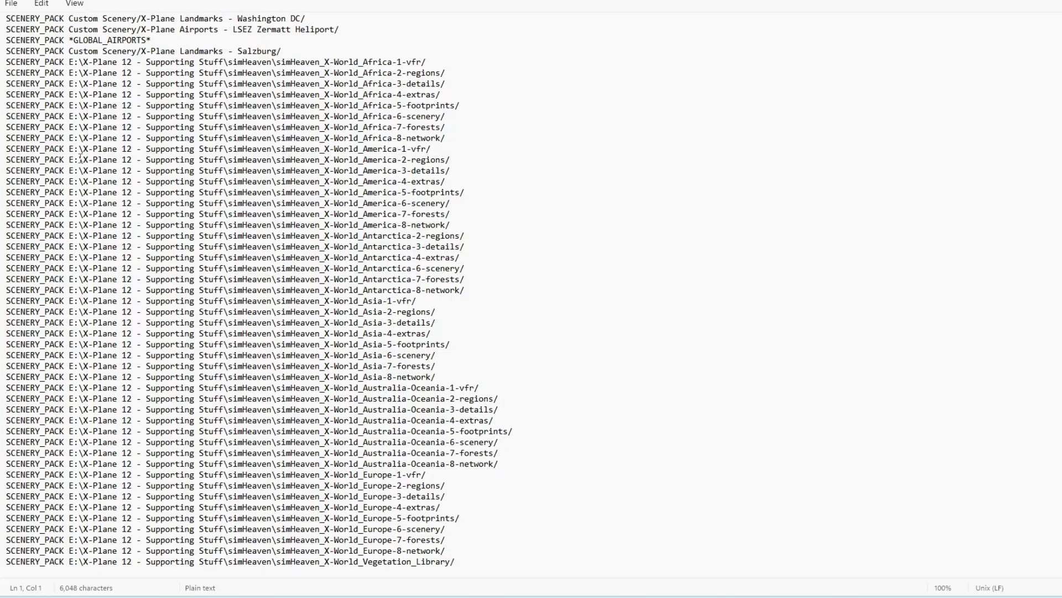
Step: Scroll scenery_packs.ini and highlight the simHeaven path on the Africa-1 SCENERY_PACK line
{"action": "scroll", "coordinate": [81, 158], "scroll_direction": "up", "scroll_amount": 5}
{"action": "scroll", "coordinate": [80, 159], "scroll_direction": "down", "scroll_amount": 4}
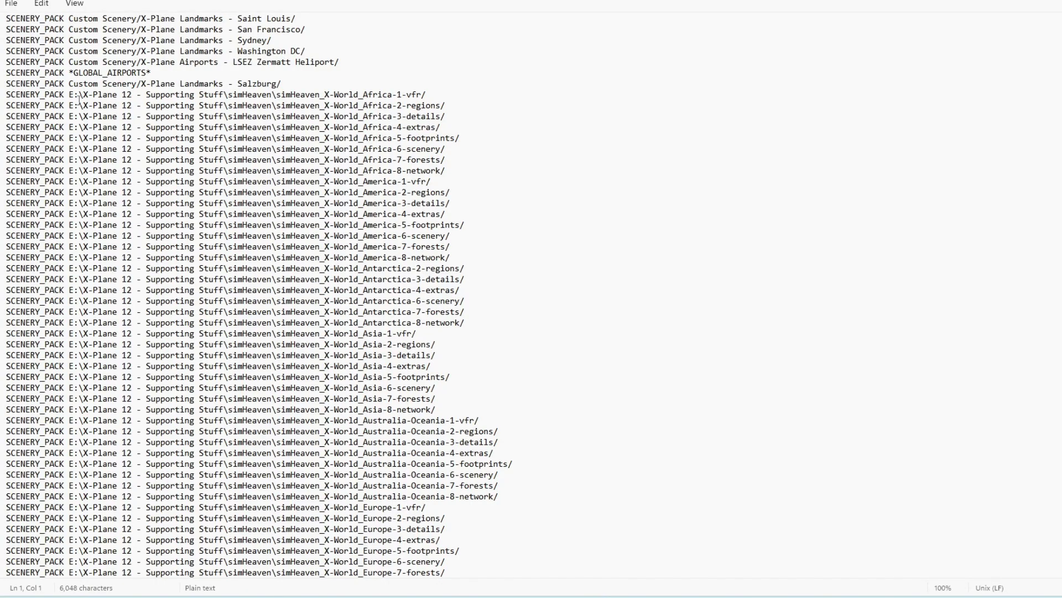
{"action": "left_click_drag", "start_coordinate": [69, 95], "coordinate": [321, 95]}
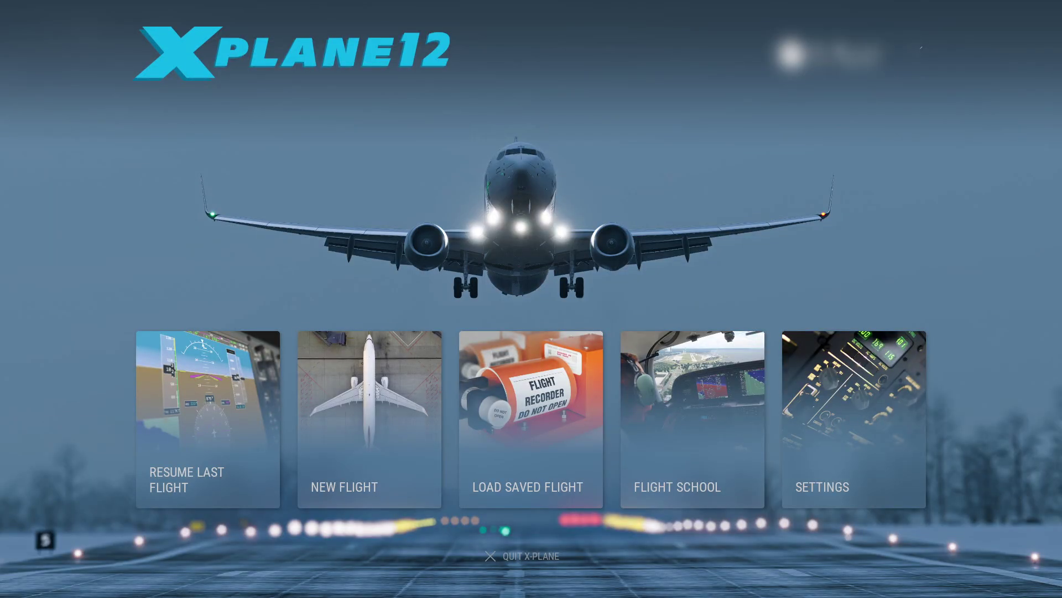